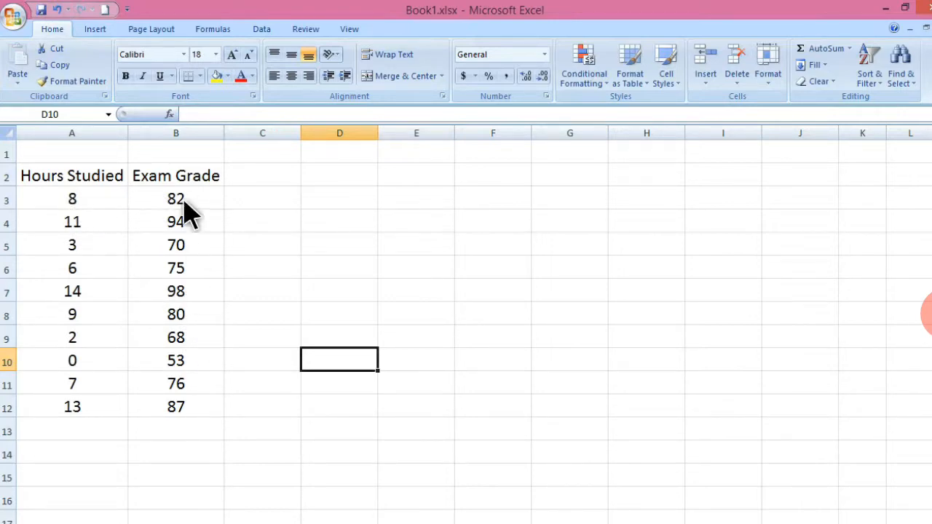
# Insert a CORREL formula in D10 correlating A3:A12 with B3:B12 through the Insert Function dialog.
pyautogui.click(171, 115)
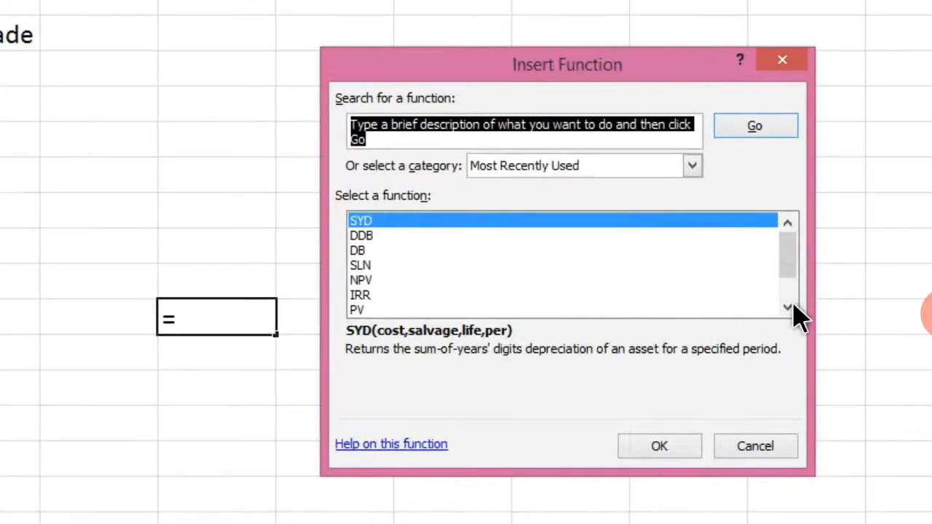
pyautogui.click(786, 308)
pyautogui.click(786, 307)
pyautogui.click(373, 295)
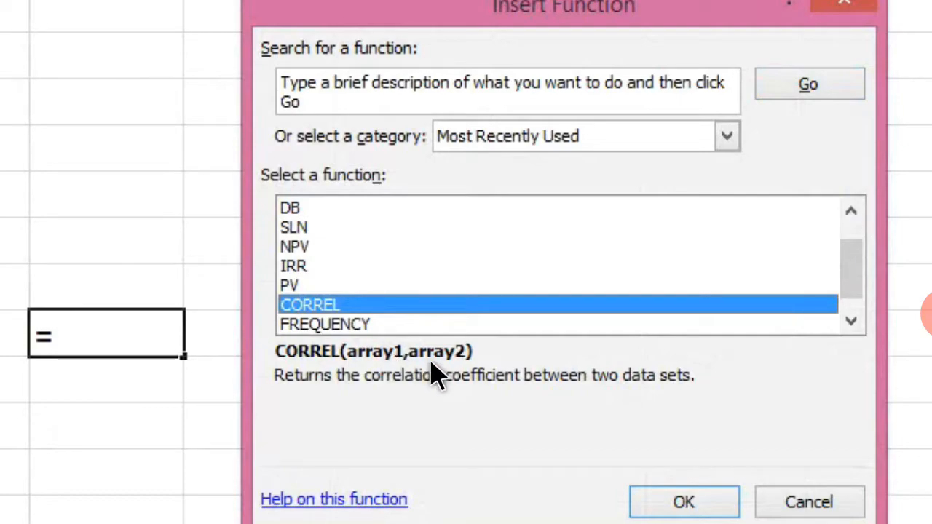
pyautogui.click(692, 506)
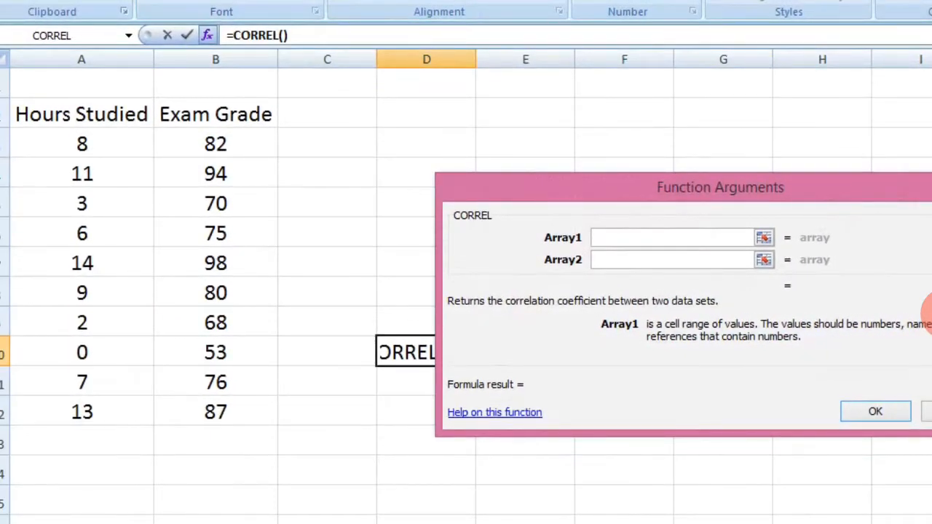
pyautogui.moveTo(82, 143); pyautogui.dragTo(109, 416)
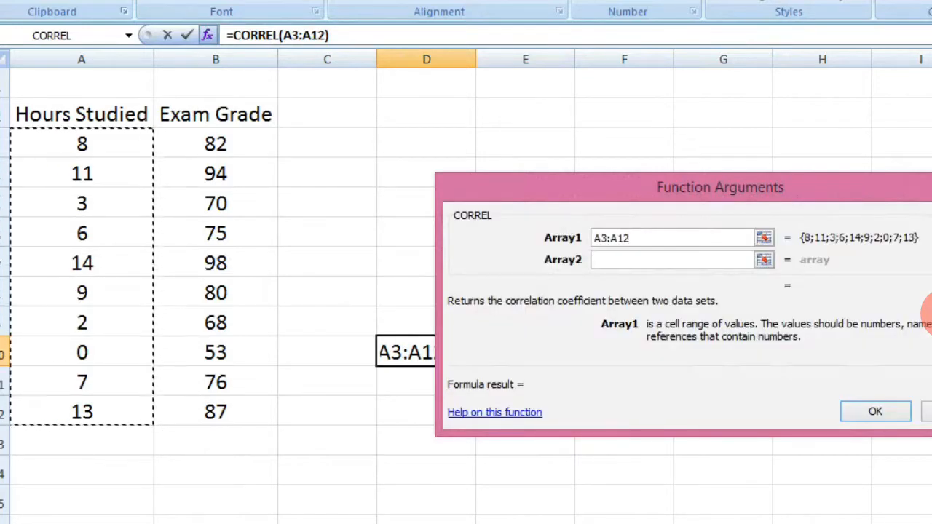
pyautogui.press('Tab')
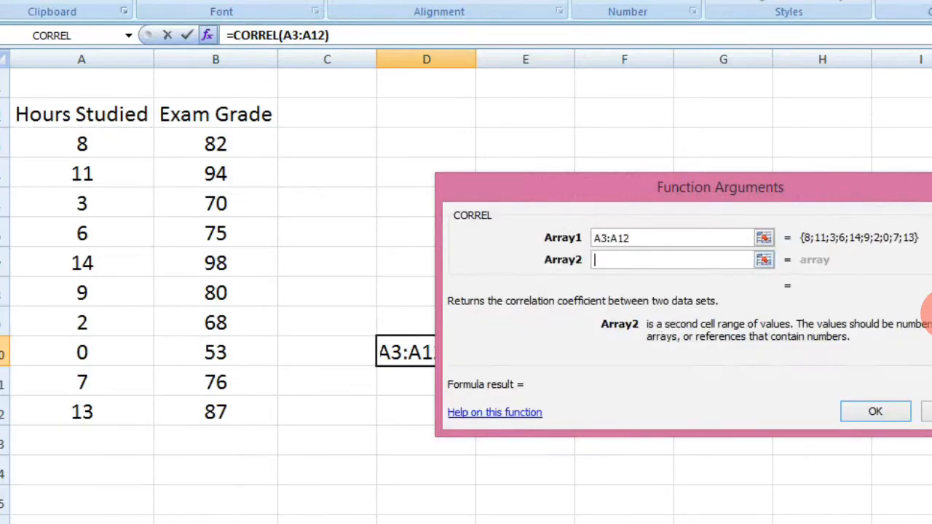
pyautogui.moveTo(216, 143); pyautogui.dragTo(273, 420)
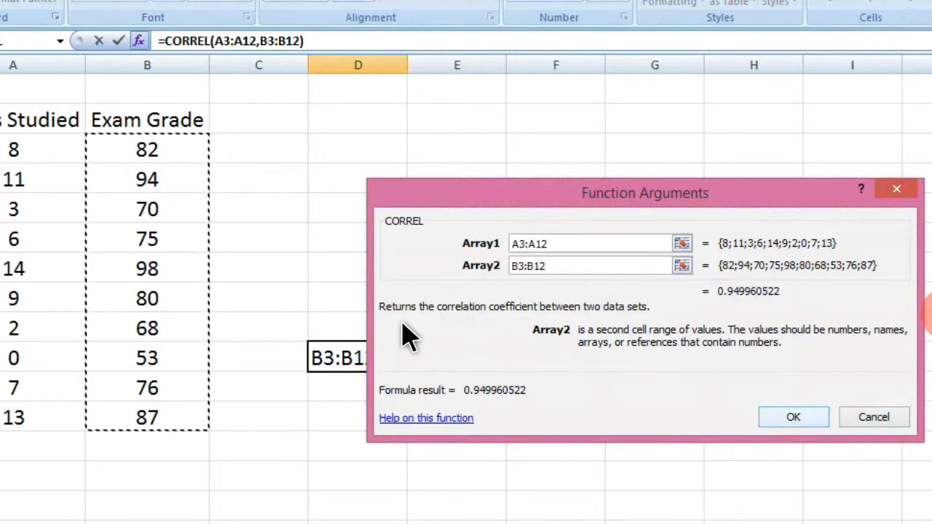
pyautogui.press('Return')
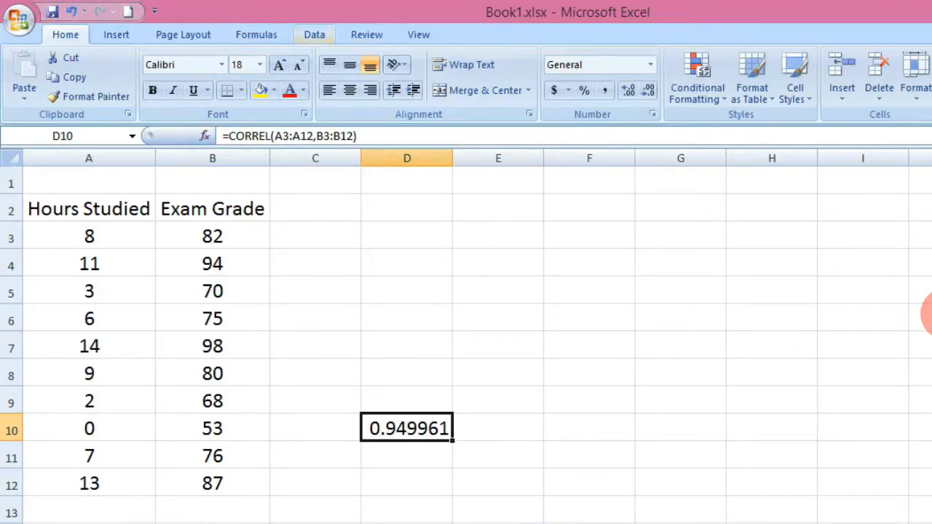
# Run the Data Analysis Correlation tool on input range A3:B12, output to a new worksheet.
pyautogui.click(575, 431)
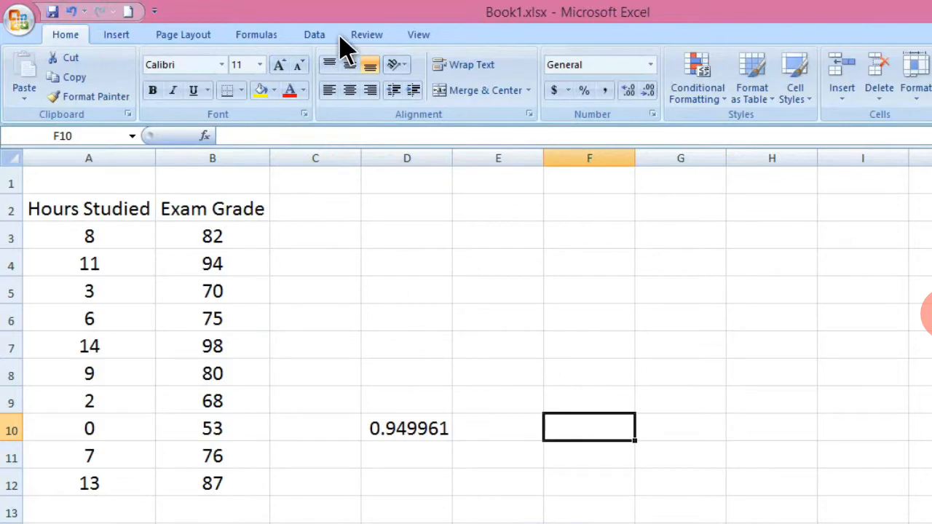
pyautogui.click(320, 36)
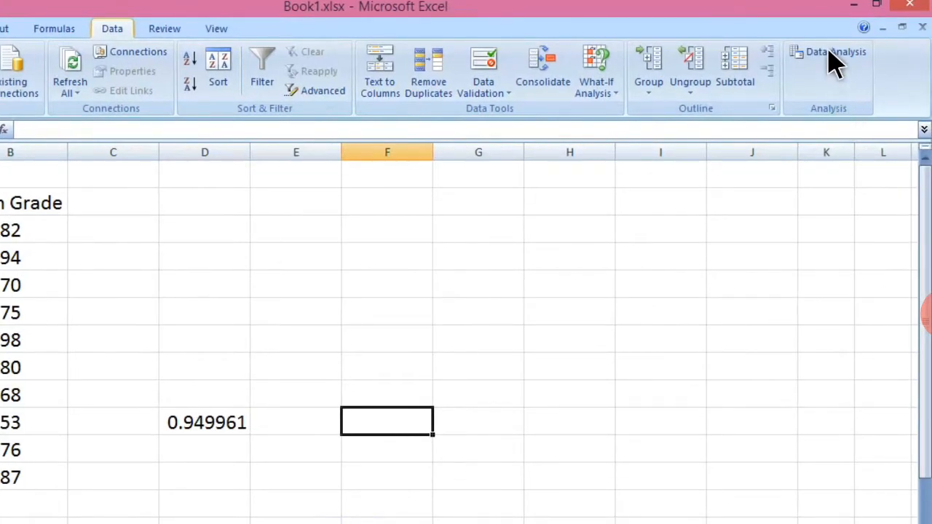
pyautogui.click(837, 64)
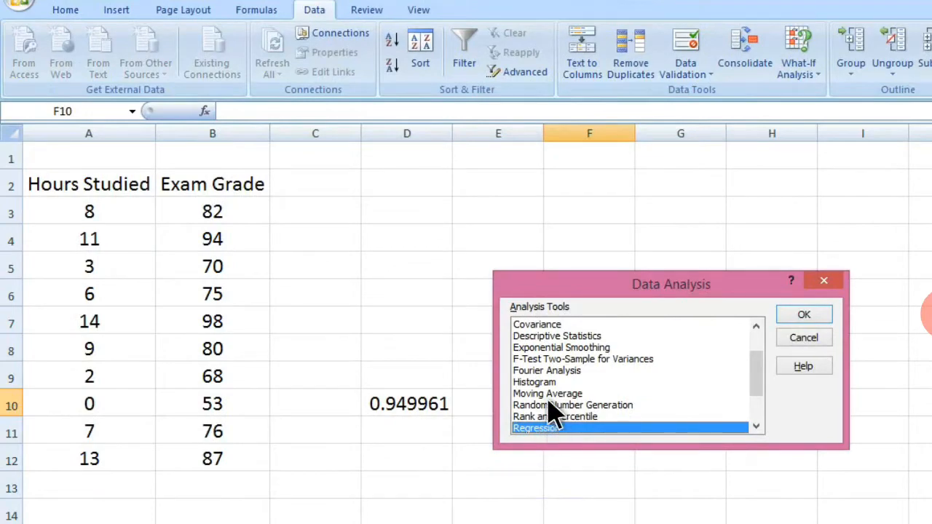
pyautogui.click(756, 326)
pyautogui.click(756, 326)
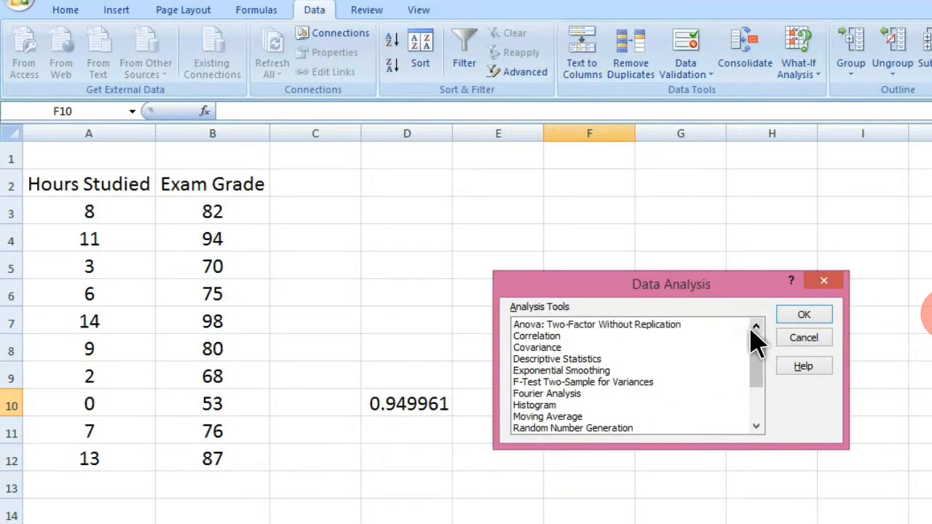
pyautogui.click(549, 336)
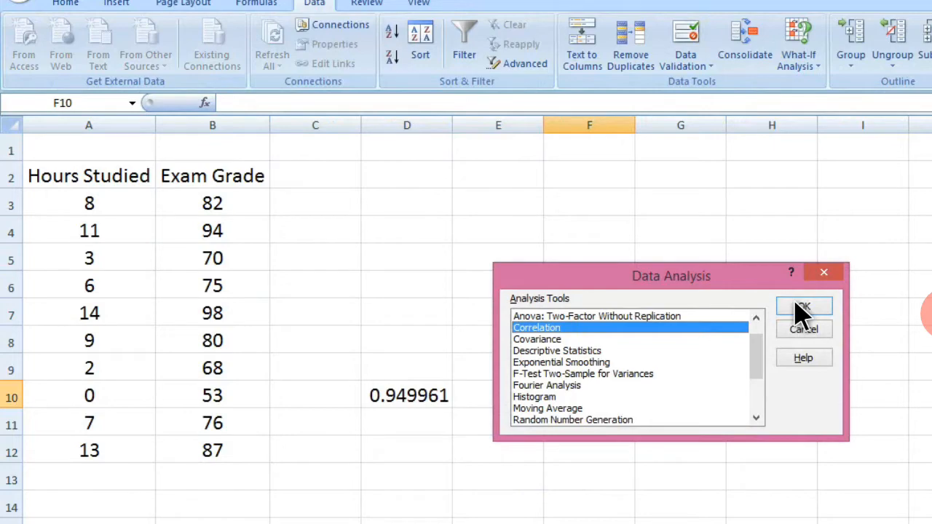
pyautogui.click(801, 306)
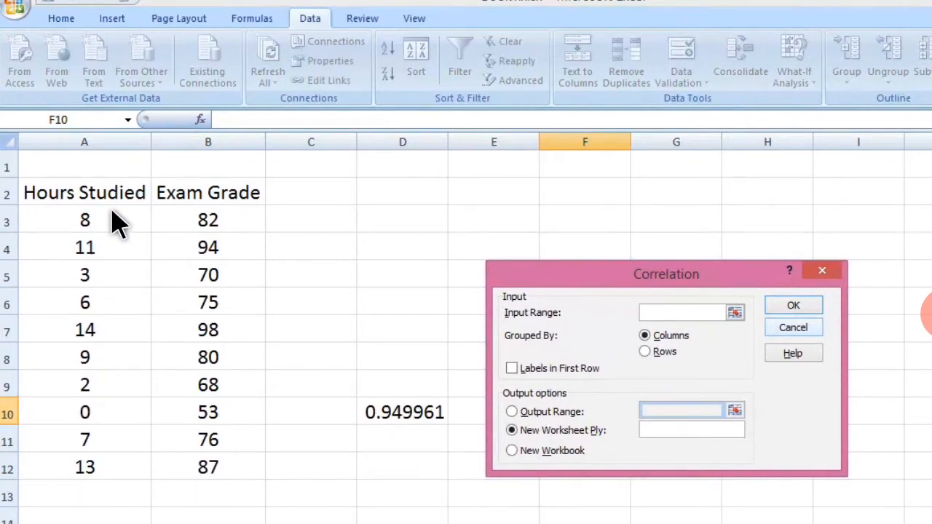
pyautogui.moveTo(113, 221); pyautogui.dragTo(252, 469)
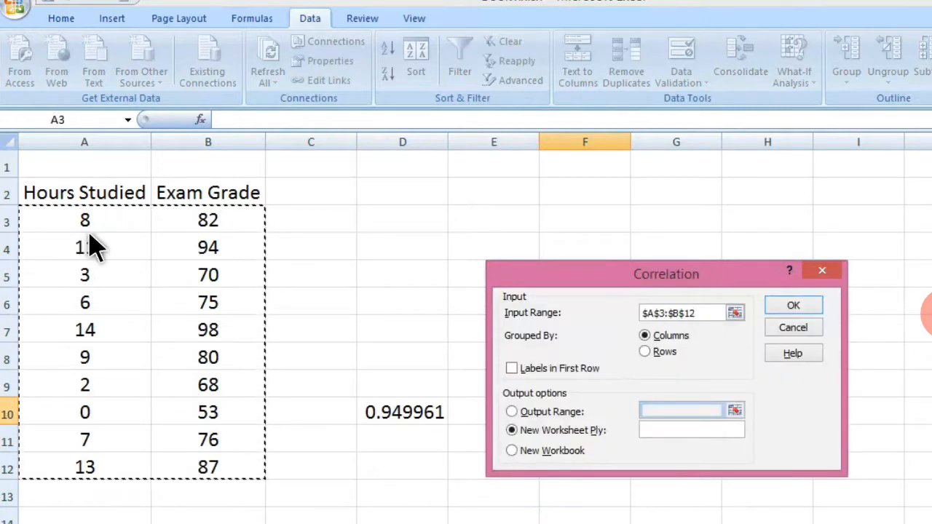
pyautogui.click(796, 311)
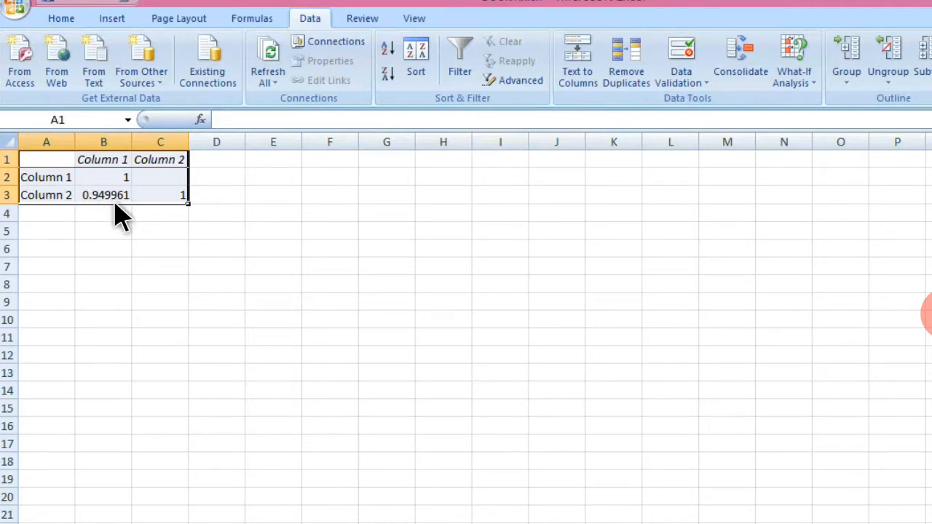
# Switch between the correlation output sheet and the Coorelation data sheet to compare results.
pyautogui.hotkey('ctrl', 'pagedown')
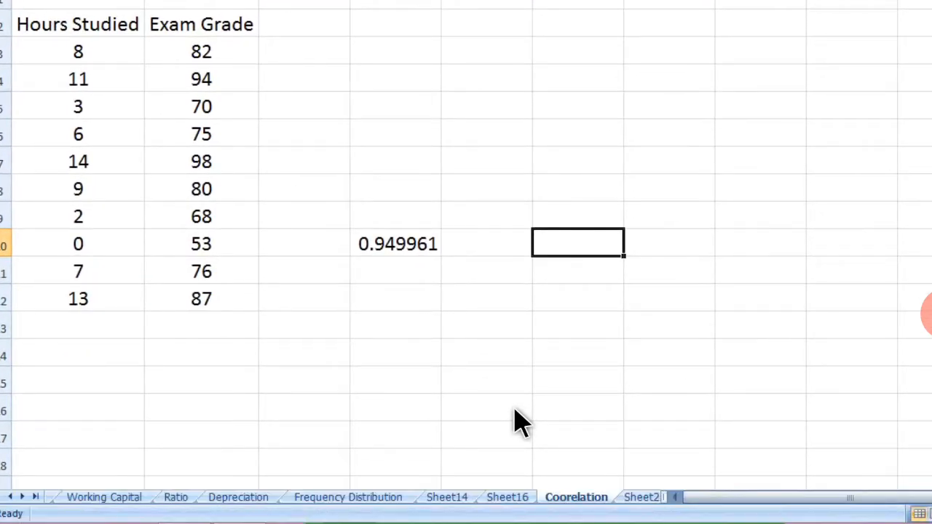
pyautogui.click(510, 497)
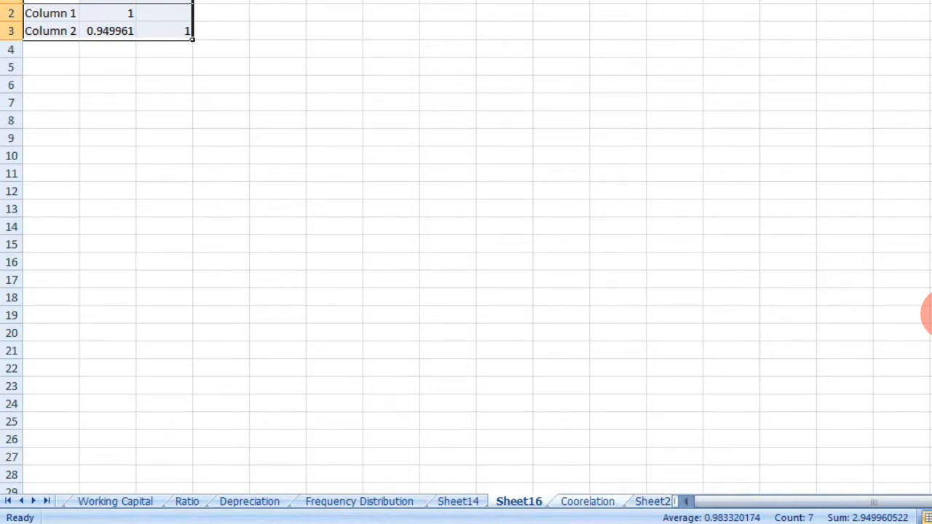
pyautogui.click(587, 501)
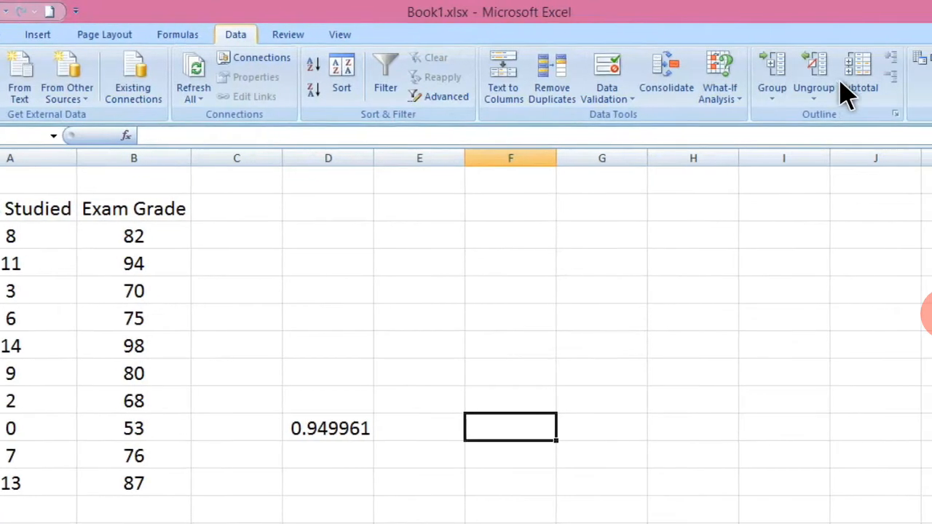
# Open the Regression tool from Data Analysis.
pyautogui.click(877, 58)
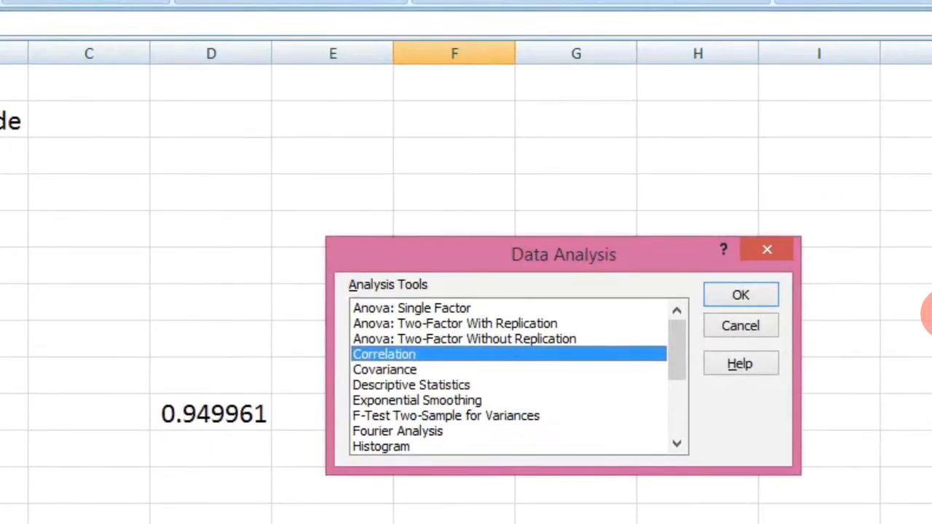
pyautogui.click(675, 446)
pyautogui.click(675, 446)
pyautogui.click(675, 446)
pyautogui.click(676, 445)
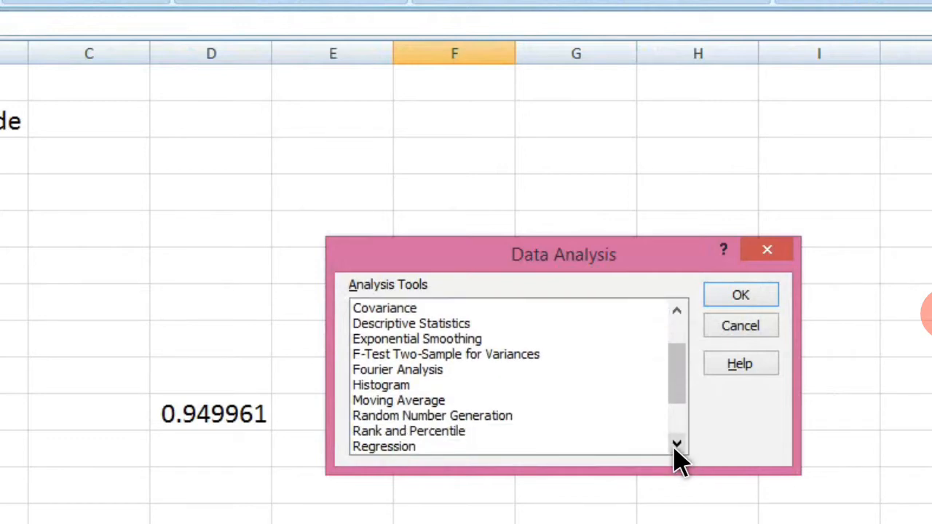
pyautogui.click(675, 446)
pyautogui.click(408, 433)
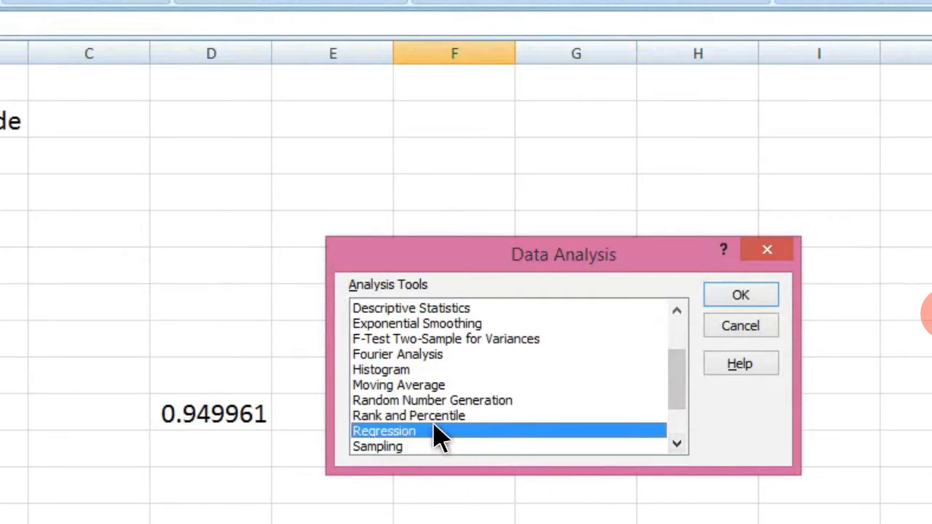
pyautogui.click(730, 300)
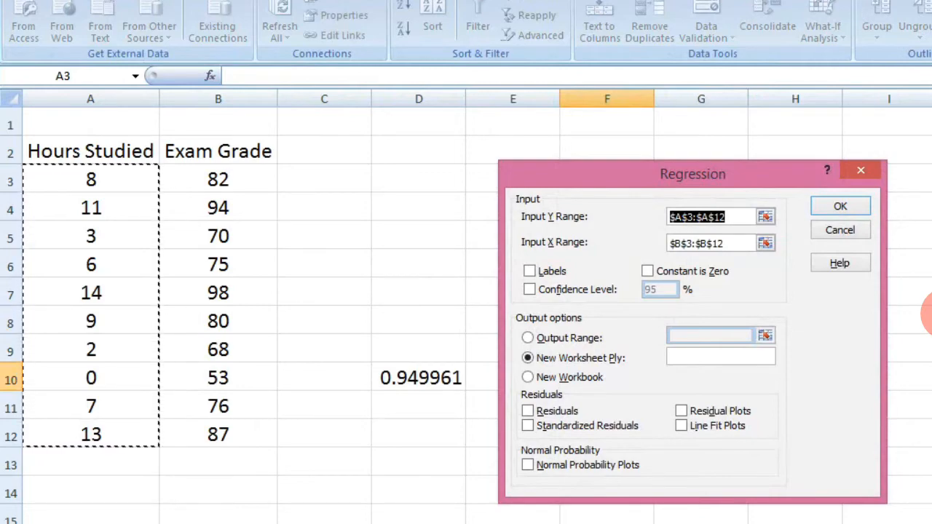
# Clear the Input Y Range and set it to the exam grades B3:B12.
pyautogui.press('Right')
pyautogui.press('BackSpace')
pyautogui.press('BackSpace')
pyautogui.press('BackSpace')
pyautogui.press('BackSpace')
pyautogui.press('BackSpace')
pyautogui.press('BackSpace')
pyautogui.press('BackSpace')
pyautogui.press('BackSpace')
pyautogui.press('BackSpace')
pyautogui.press('BackSpace')
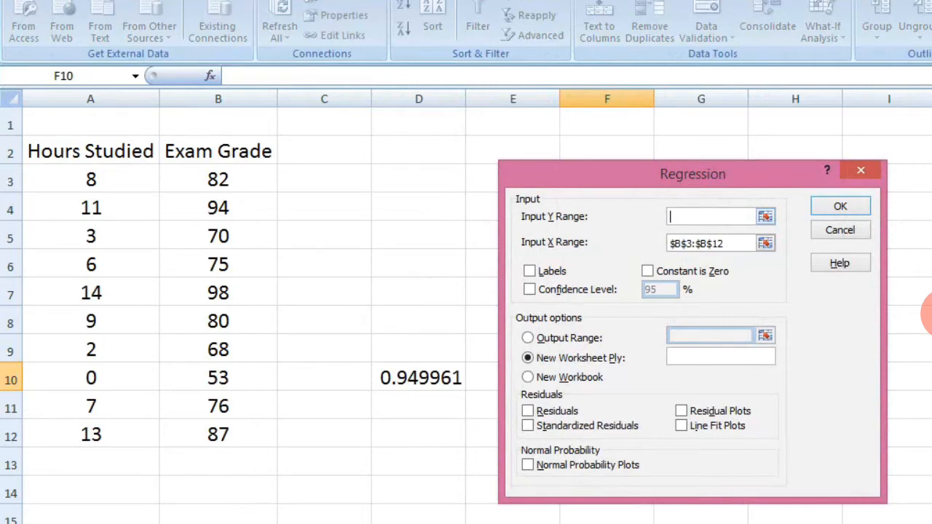
pyautogui.press('BackSpace')
pyautogui.press('BackSpace')
pyautogui.press('BackSpace')
pyautogui.press('BackSpace')
pyautogui.press('BackSpace')
pyautogui.press('BackSpace')
pyautogui.press('BackSpace')
pyautogui.press('BackSpace')
pyautogui.press('BackSpace')
pyautogui.press('BackSpace')
pyautogui.click(218, 179)
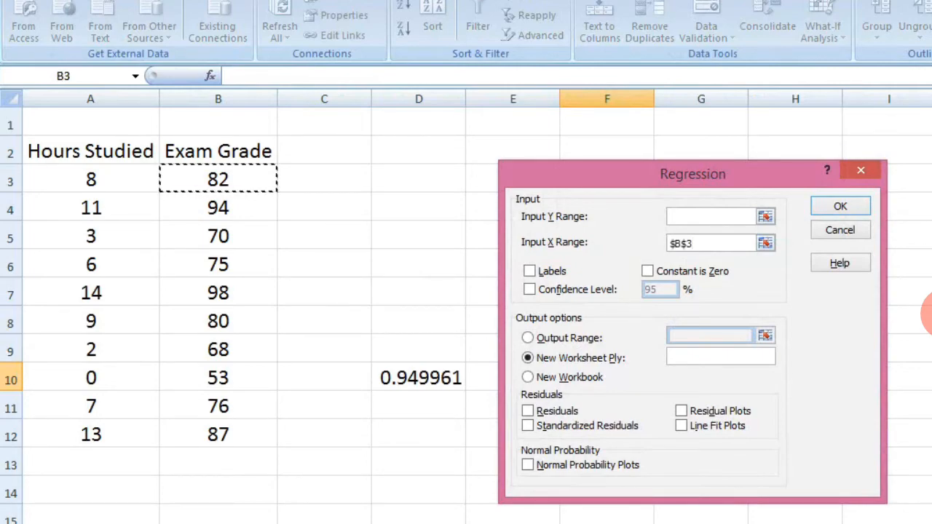
pyautogui.click(710, 217)
pyautogui.moveTo(219, 179); pyautogui.dragTo(218, 434)
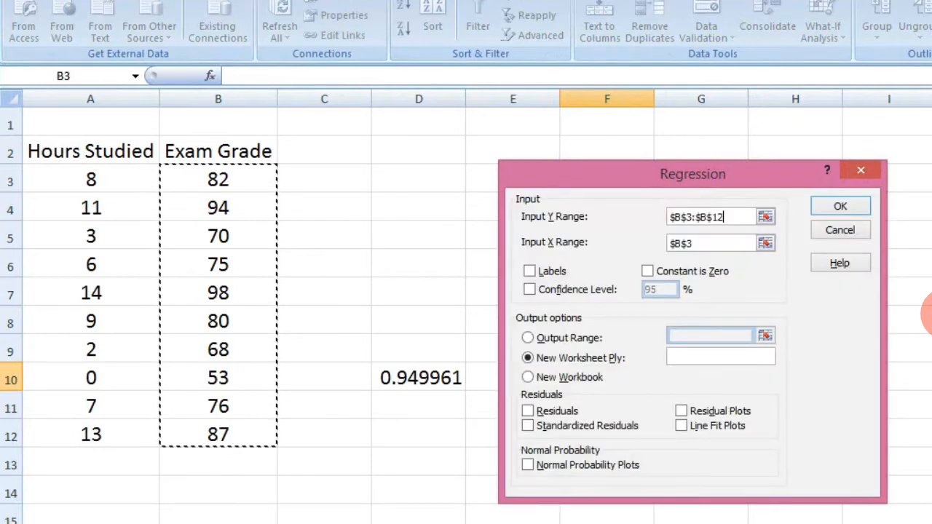
# Set the Input X Range to the hours studied A3:A12 and run the regression to a new worksheet.
pyautogui.click(709, 243)
pyautogui.press('BackSpace')
pyautogui.press('BackSpace')
pyautogui.press('BackSpace')
pyautogui.press('BackSpace')
pyautogui.press('BackSpace')
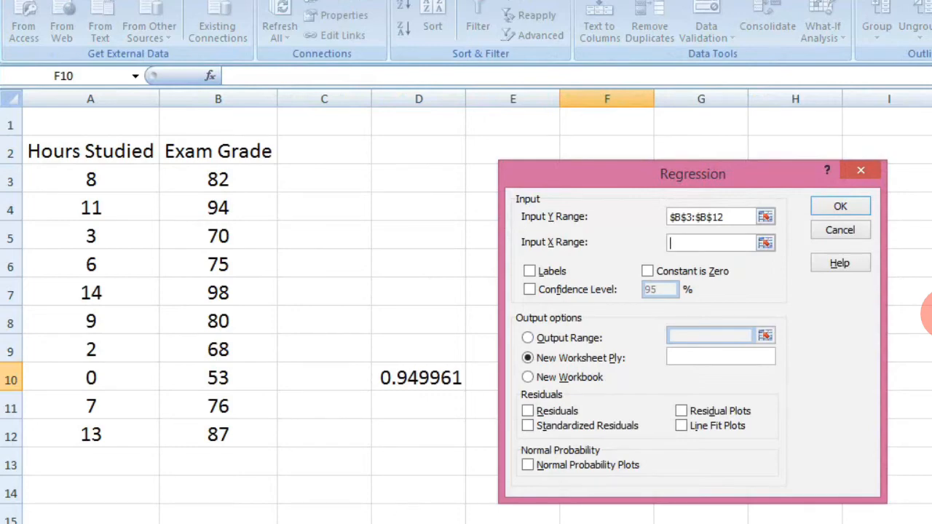
pyautogui.moveTo(90, 179); pyautogui.dragTo(90, 434)
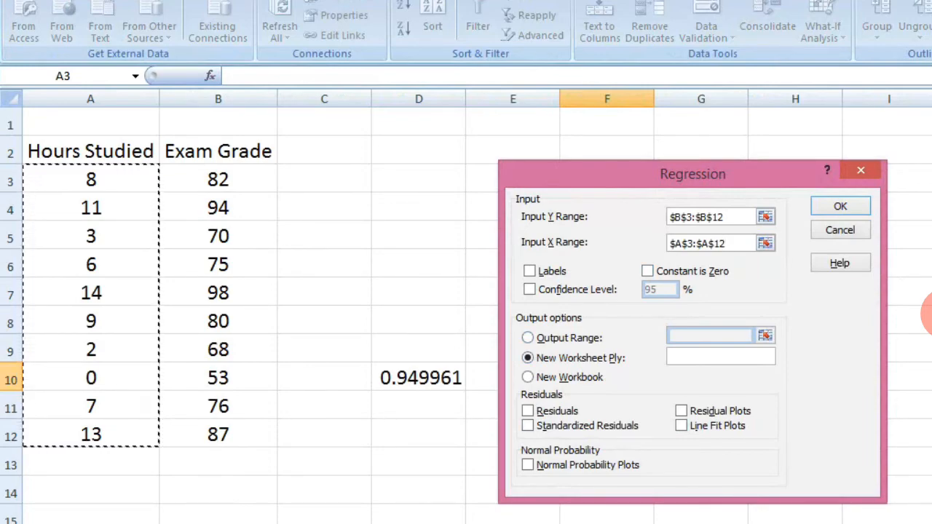
pyautogui.press('Return')
pyautogui.moveTo(692, 174); pyautogui.dragTo(809, 177)
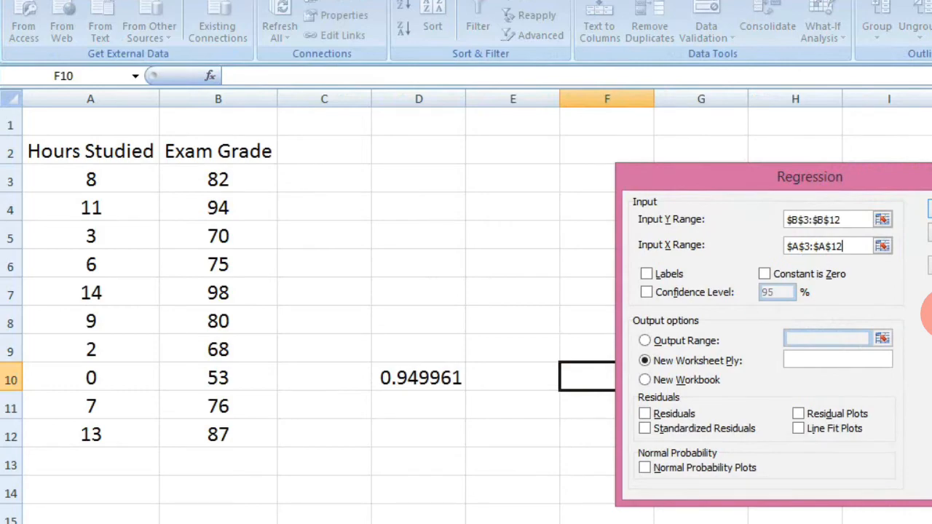
pyautogui.press('Return')
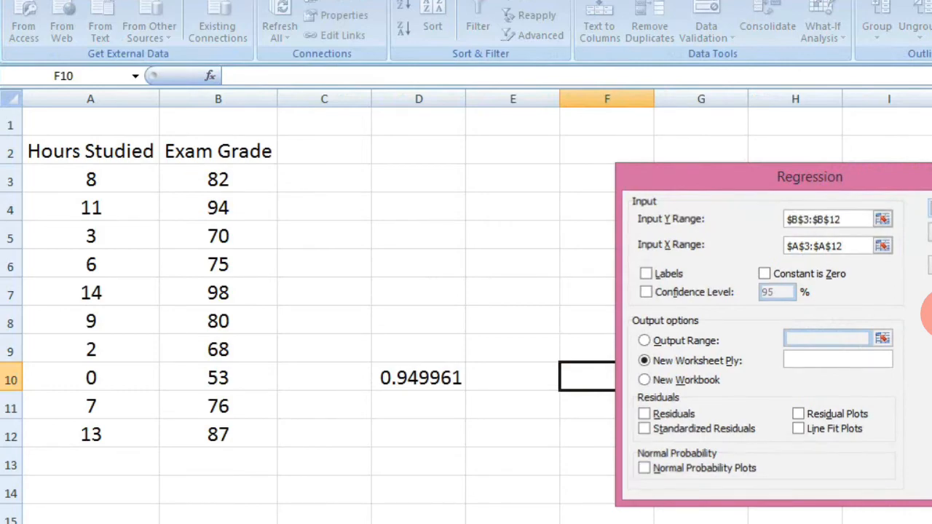
# Widen the output sheet's columns so the regression summary labels fit.
pyautogui.moveTo(81, 98); pyautogui.dragTo(518, 98)
pyautogui.moveTo(291, 99); pyautogui.dragTo(791, 99)
pyautogui.doubleClick(821, 98)
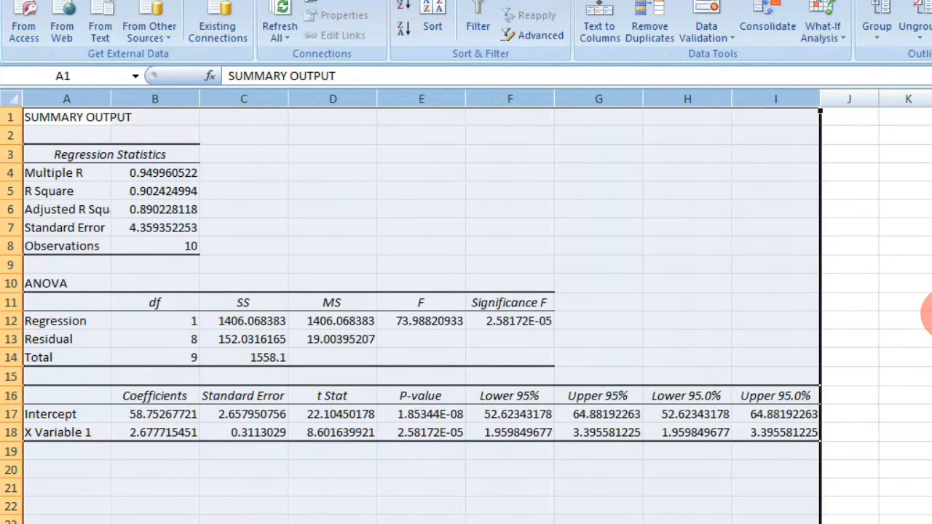
pyautogui.moveTo(111, 98); pyautogui.dragTo(151, 98)
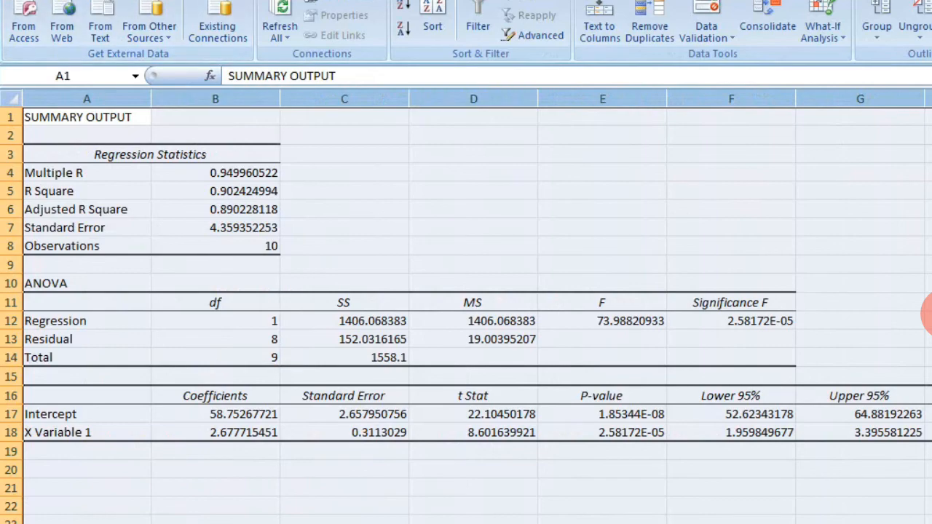
# Inspect the R Square and Multiple R values in the regression statistics.
pyautogui.click(86, 191)
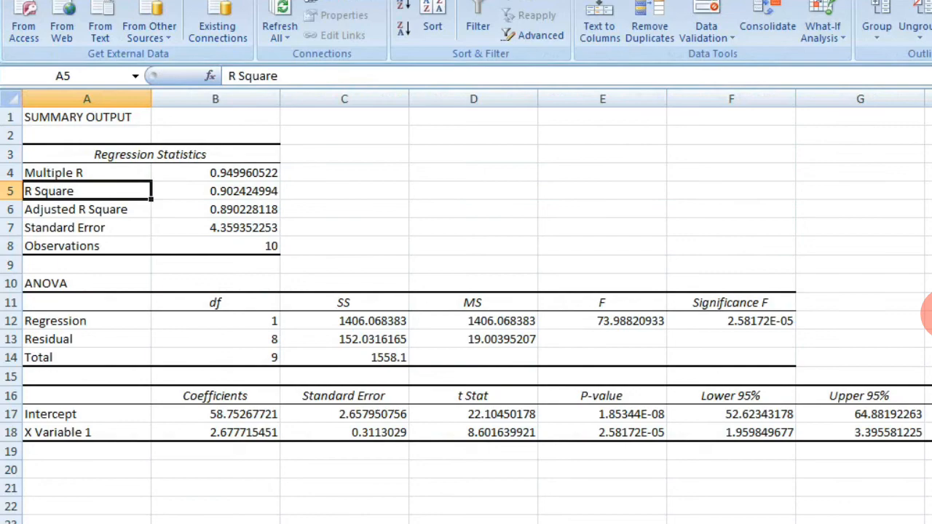
pyautogui.press('Up')
pyautogui.press('Right')
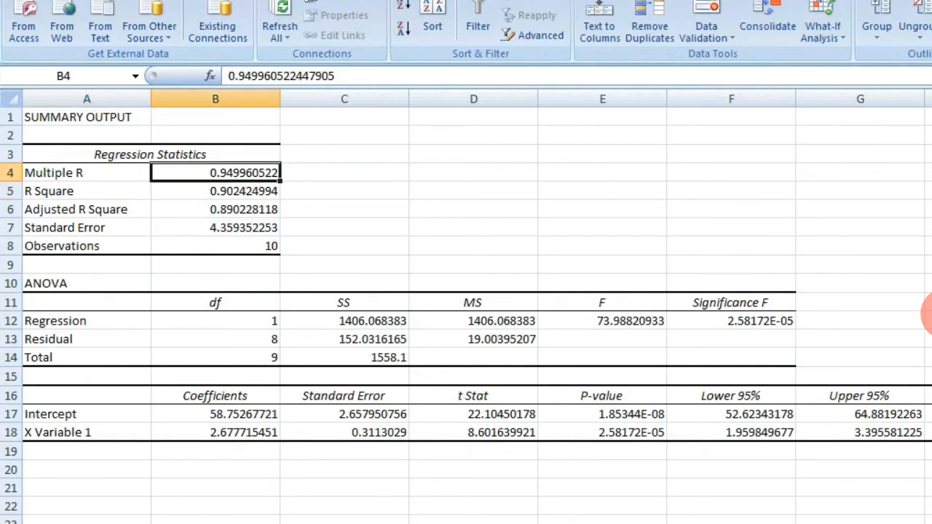